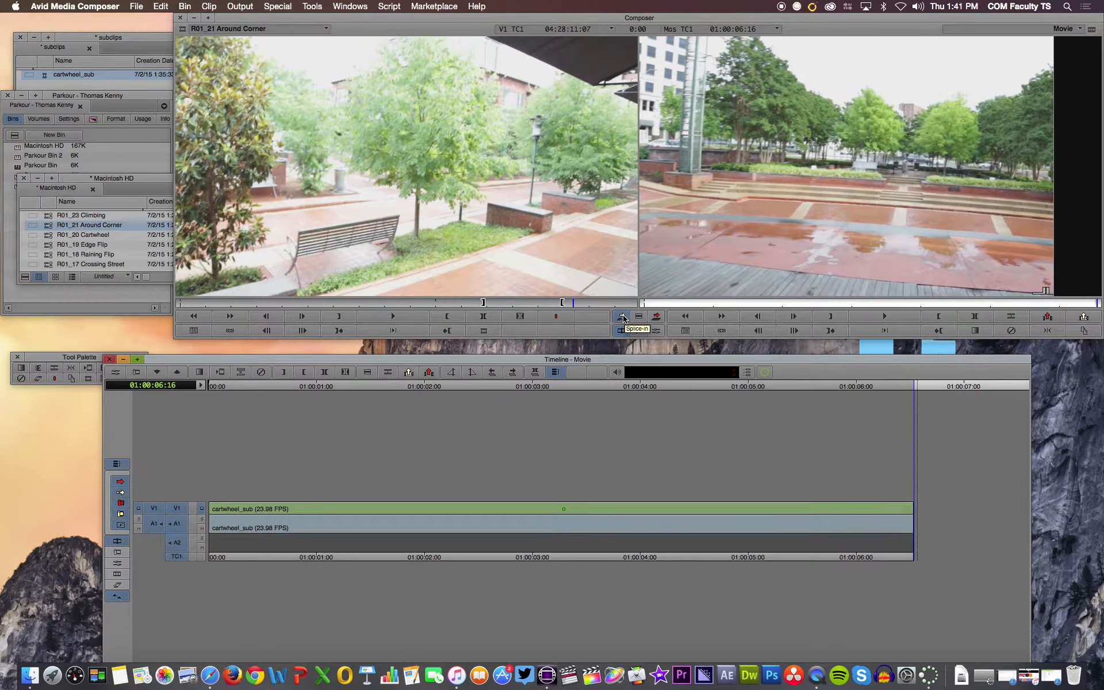
- Splice the marked section of R01_21 Around Corner into the Movie sequence after cartwheel_sub
{"action": "left_click", "coordinate": [623, 317]}
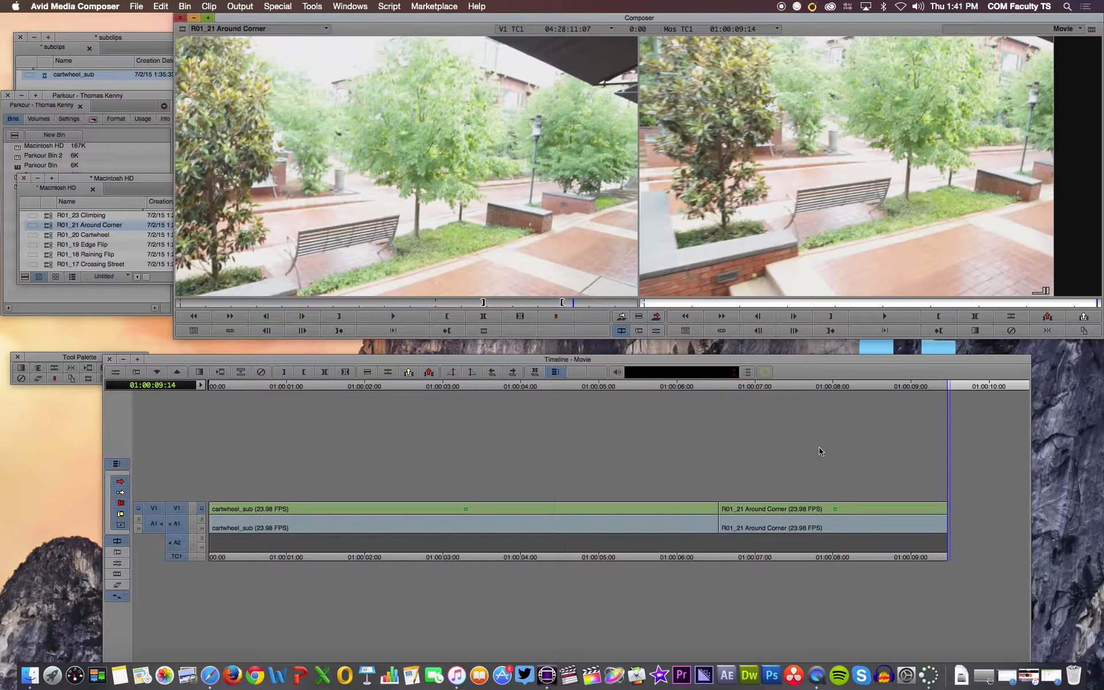
- Load R01_19 Edge Flip as the source clip and mark an in and an out point around a middle section
{"action": "double_click", "coordinate": [49, 245]}
{"action": "left_click", "coordinate": [341, 303]}
{"action": "key", "text": "i"}
{"action": "left_click", "coordinate": [469, 303]}
{"action": "key", "text": "o"}
- Try to place the marked Edge Flip section directly at the cut between cartwheel_sub and R01_21 Around Corner
{"action": "left_click_drag", "start_coordinate": [414, 195], "coordinate": [717, 502]}
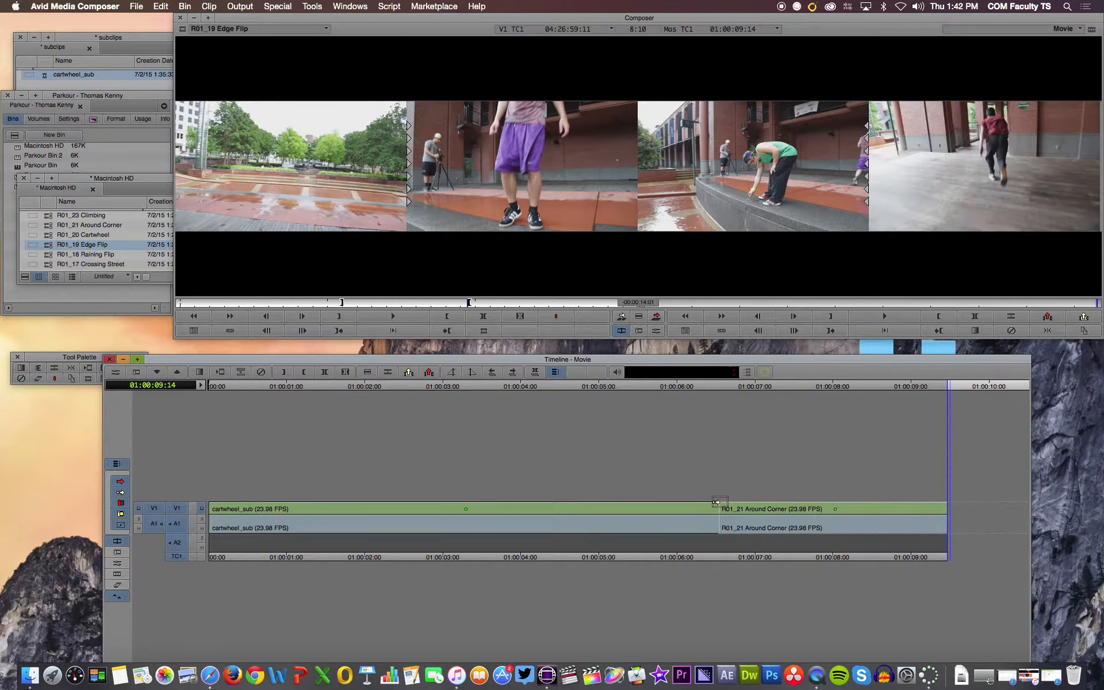
{"action": "mouse_move", "coordinate": [717, 502]}
{"action": "left_mouse_down"}
{"action": "mouse_move", "coordinate": [681, 505]}
{"action": "mouse_move", "coordinate": [717, 498]}
{"action": "left_mouse_up"}
{"action": "left_click_drag", "start_coordinate": [717, 499], "coordinate": [422, 161]}
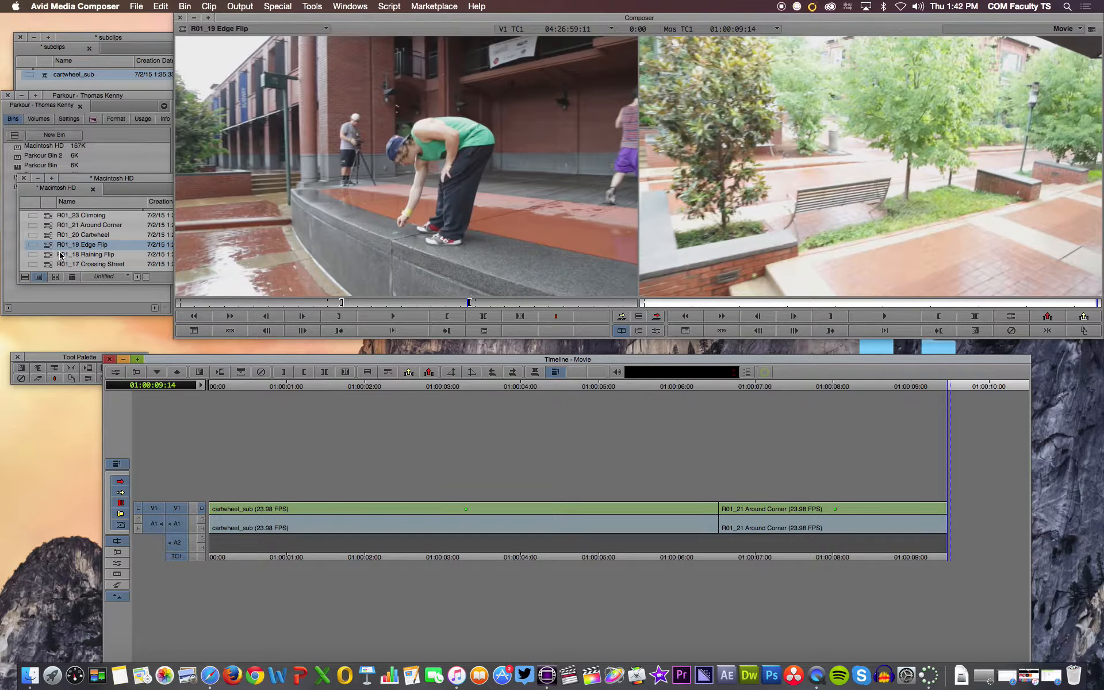
- Load R01_17 Crossing Street as the source clip and mark an in and an out point around a section
{"action": "double_click", "coordinate": [115, 263]}
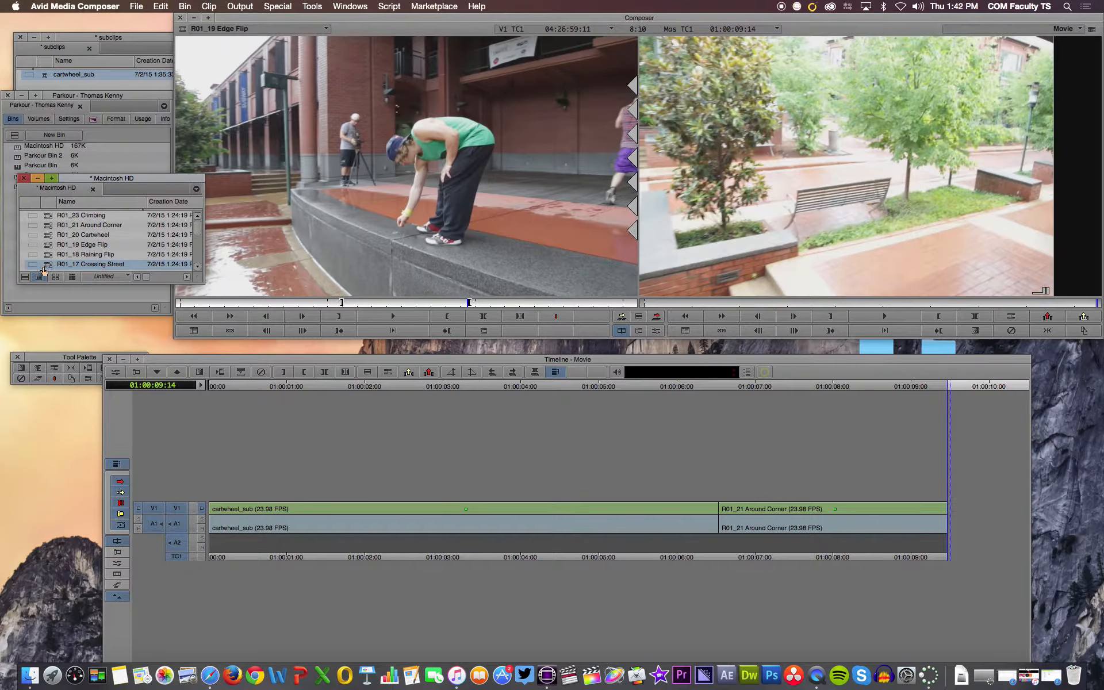
{"action": "left_click_drag", "start_coordinate": [338, 303], "coordinate": [526, 297]}
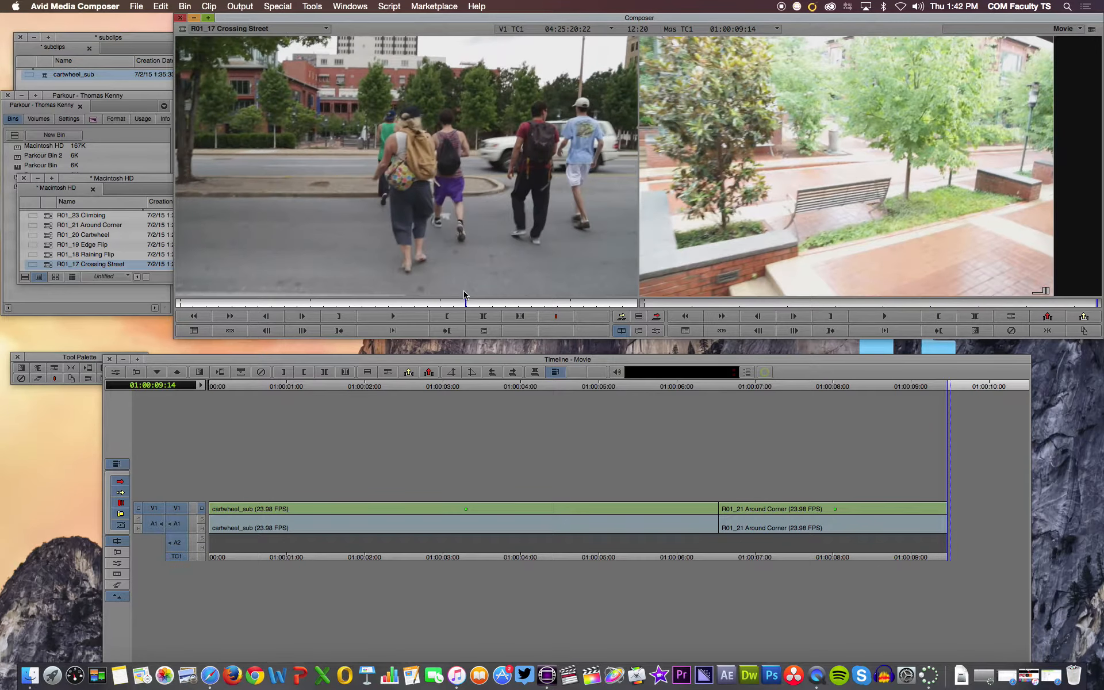
{"action": "key", "text": "i"}
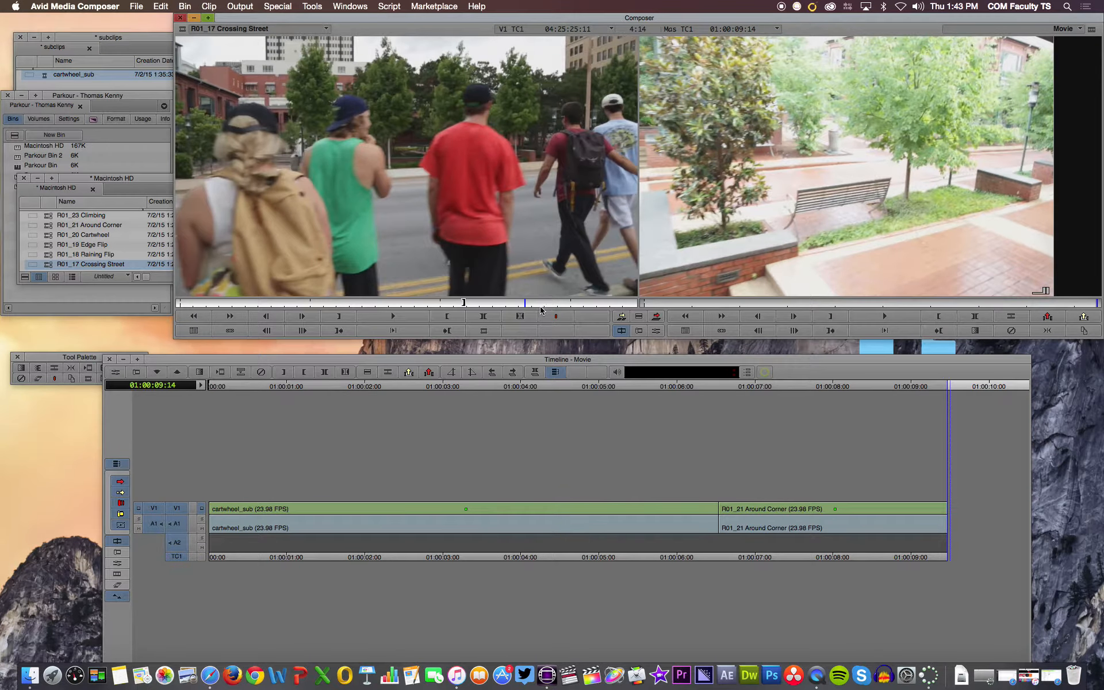
{"action": "key", "text": "o"}
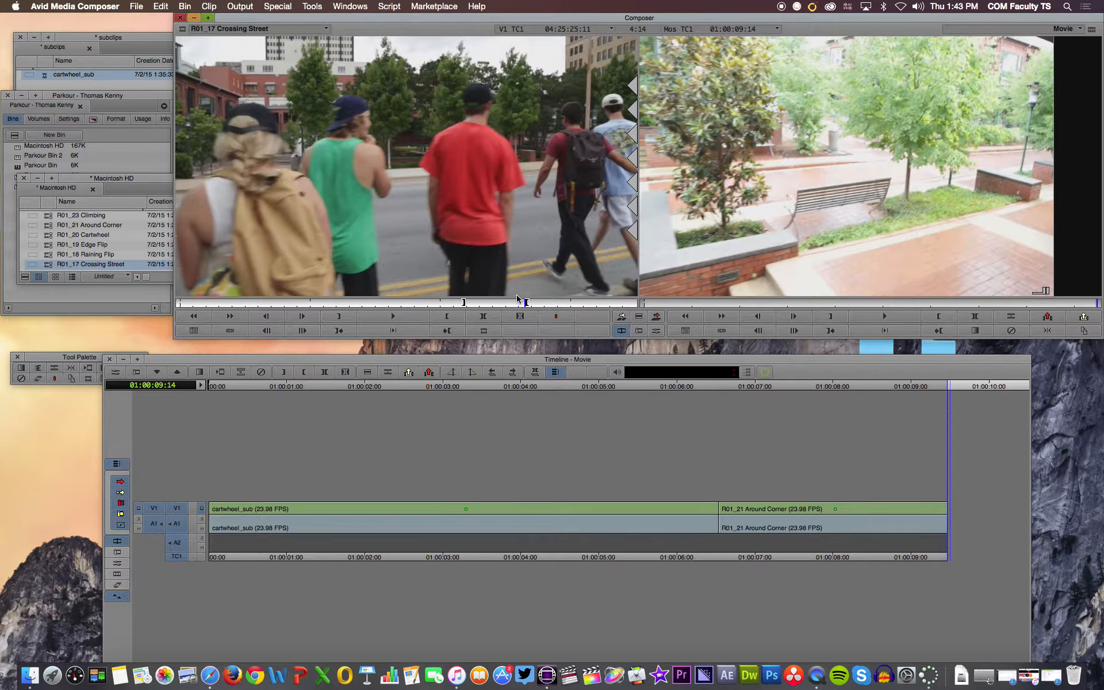
- Mark an in point at 01:00:03:09 in the Movie sequence and overwrite from there with the marked Crossing Street section
{"action": "left_click", "coordinate": [684, 387]}
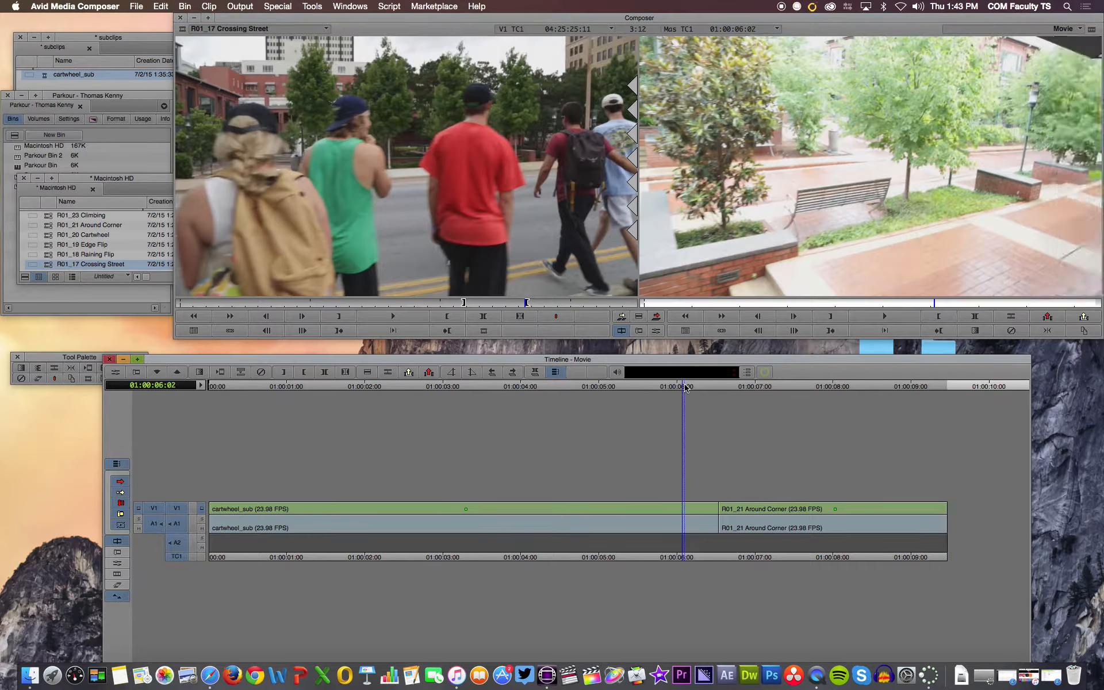
{"action": "left_click_drag", "start_coordinate": [684, 388], "coordinate": [628, 390]}
{"action": "left_click", "coordinate": [563, 401]}
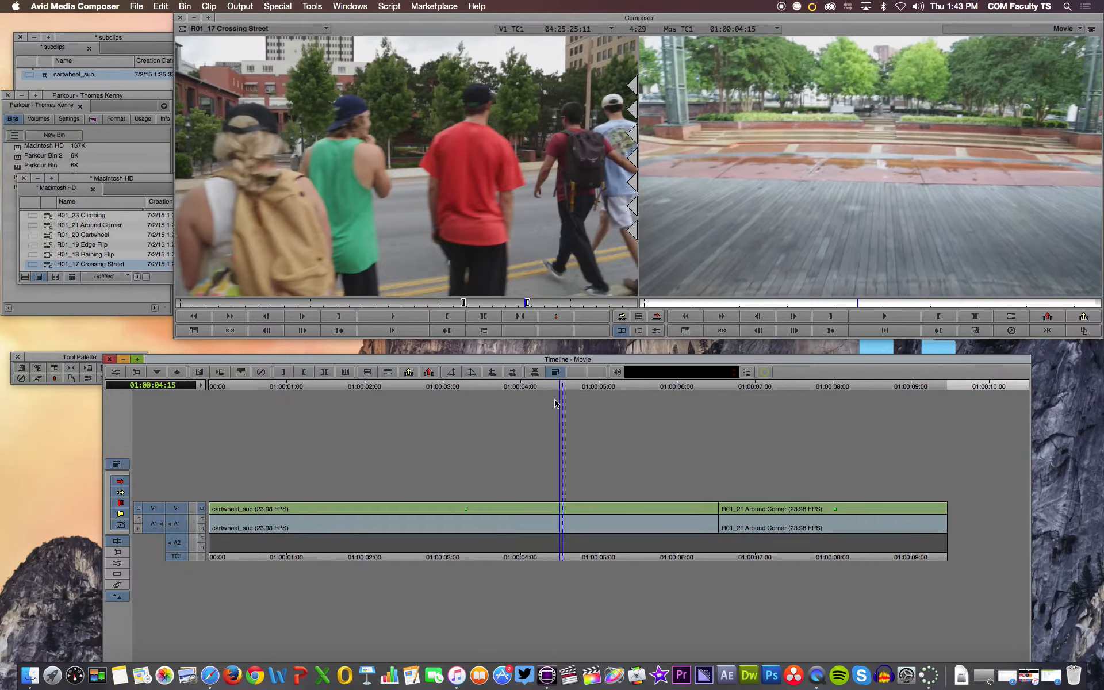
{"action": "left_click", "coordinate": [468, 403]}
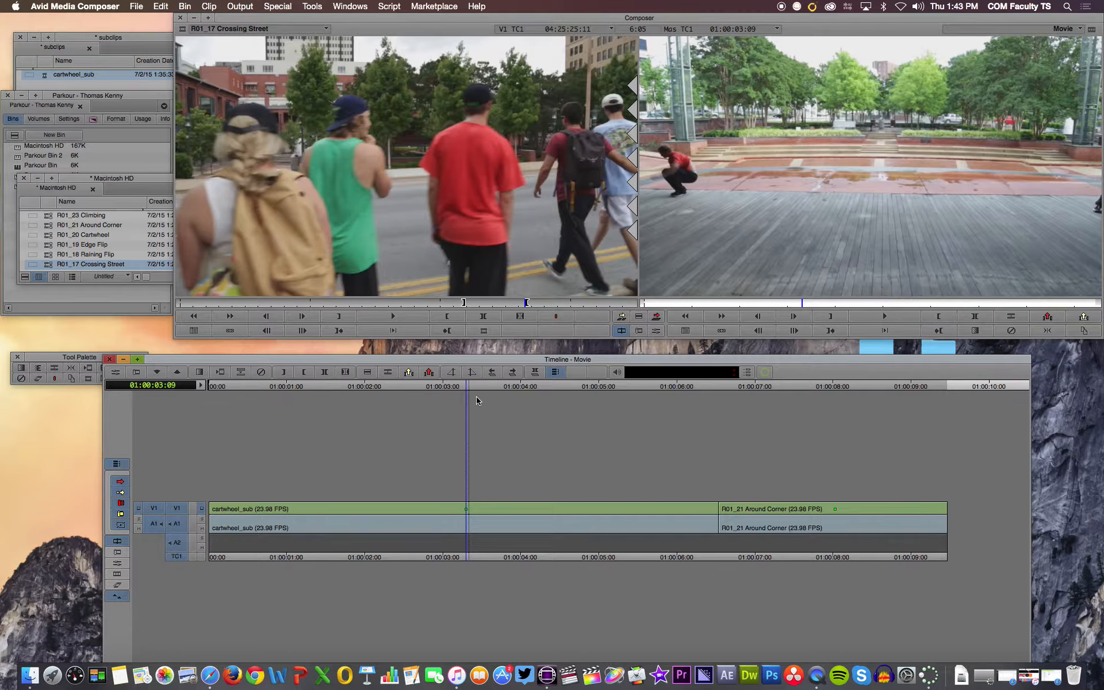
{"action": "key", "text": "o"}
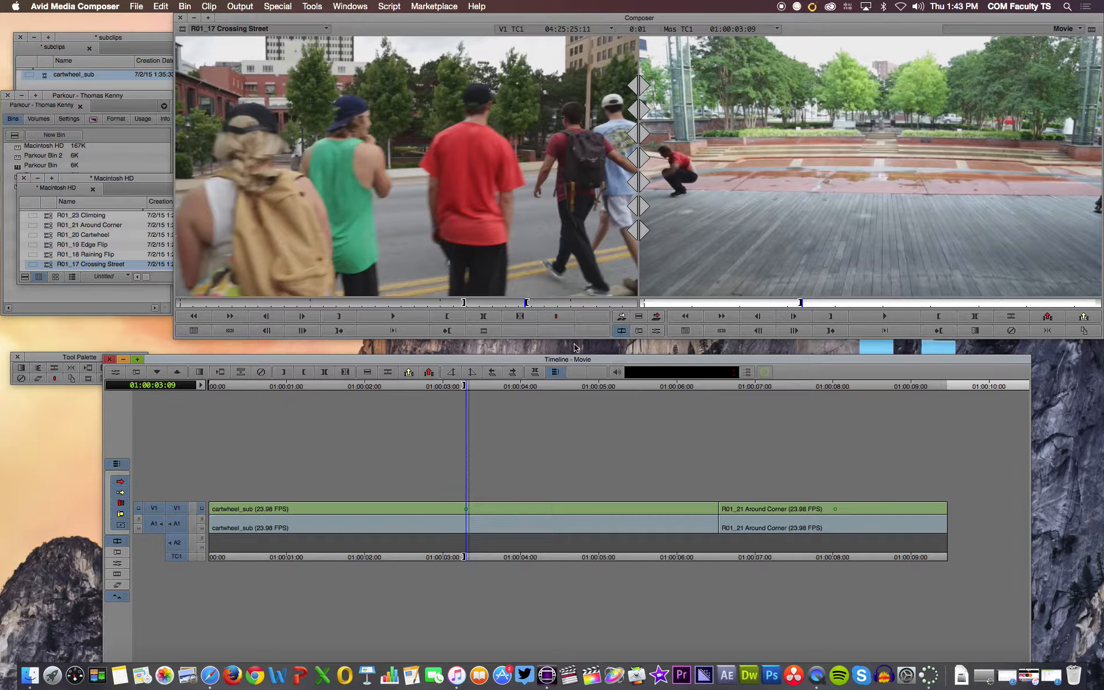
{"action": "left_click", "coordinate": [656, 318]}
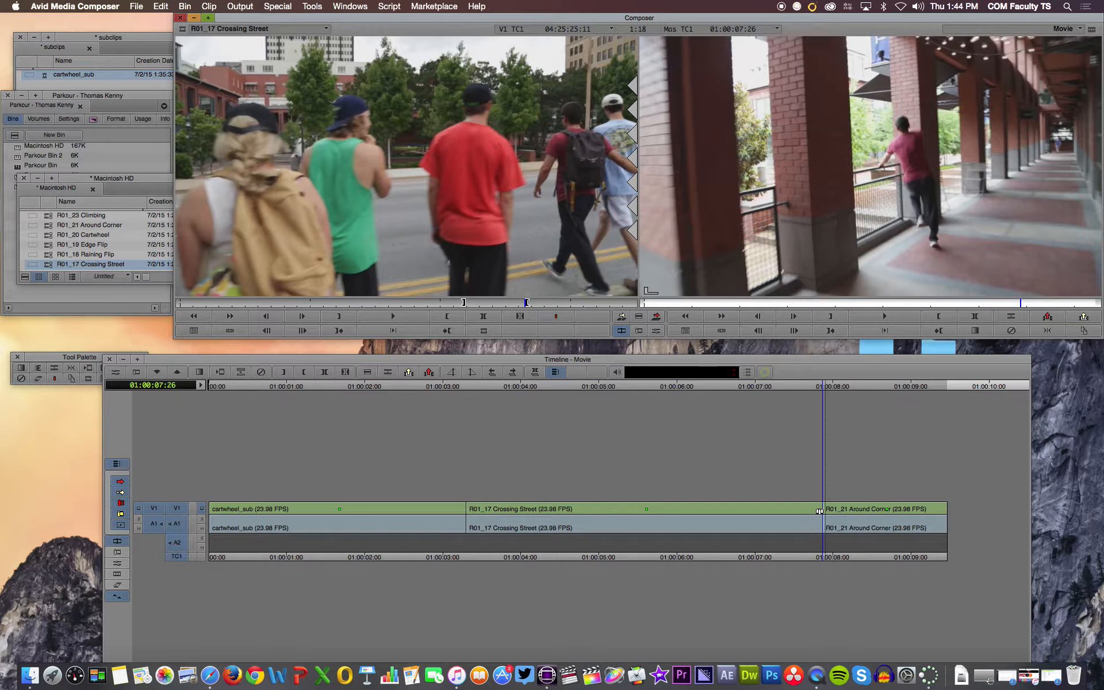
- Undo the Crossing Street overwrite and clear both marks from that source clip
{"action": "key", "text": "super+z"}
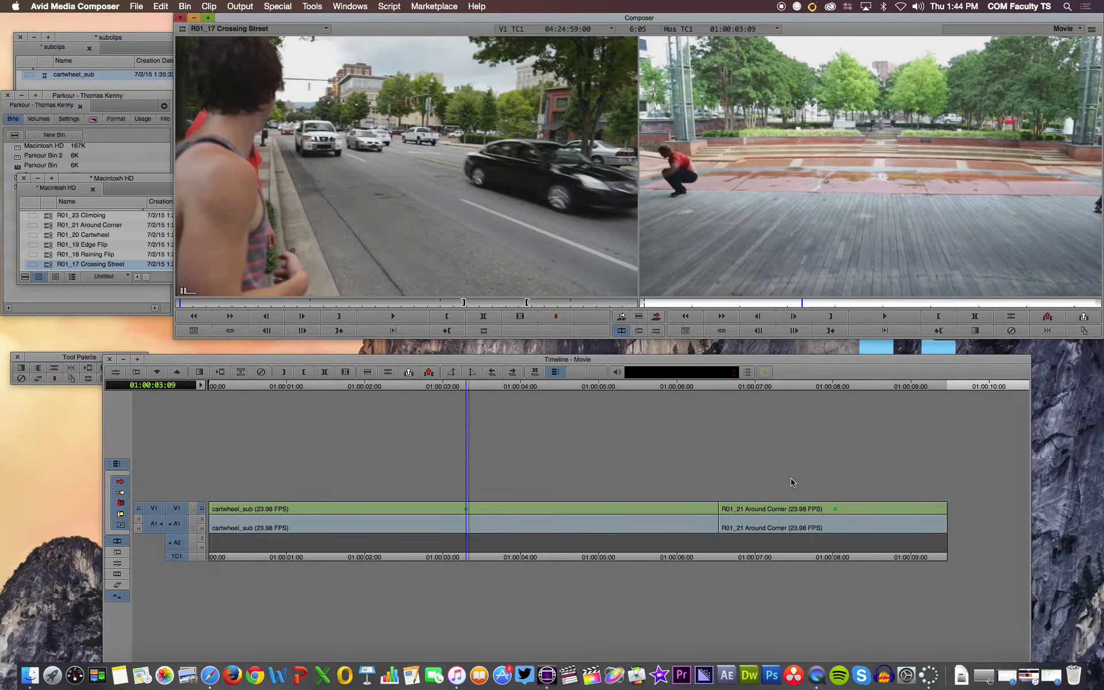
{"action": "key", "text": "super+z"}
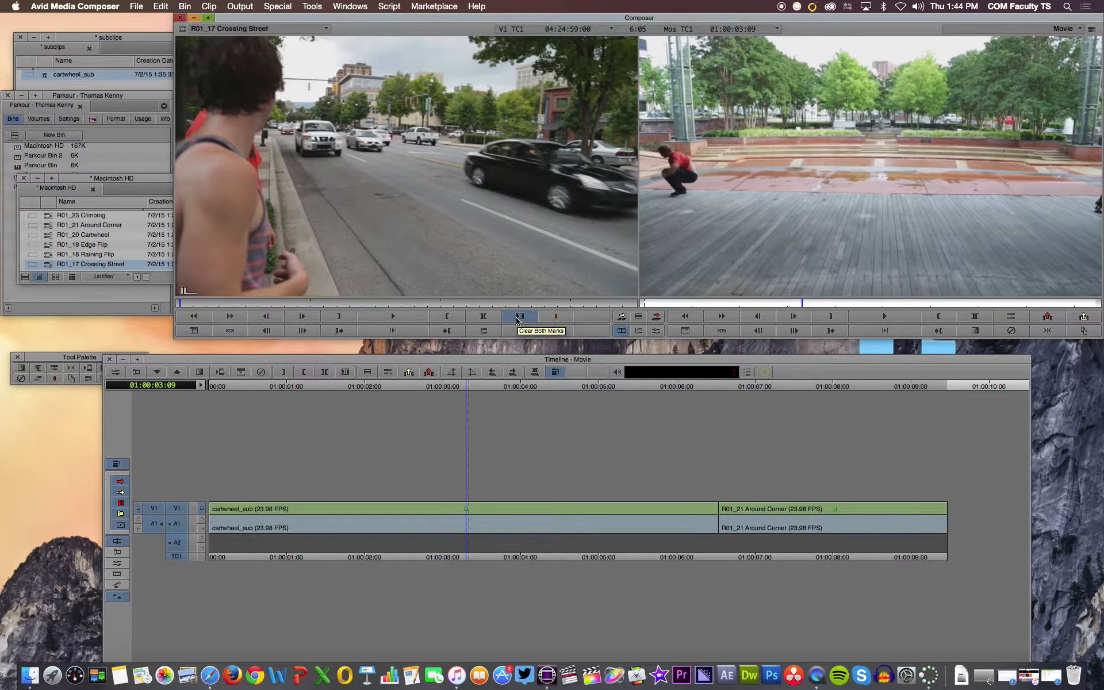
- Mark an in point at 01:00:03:03 and an out point at 01:00:06:08 within cartwheel_sub in the Movie sequence
{"action": "left_click", "coordinate": [467, 390]}
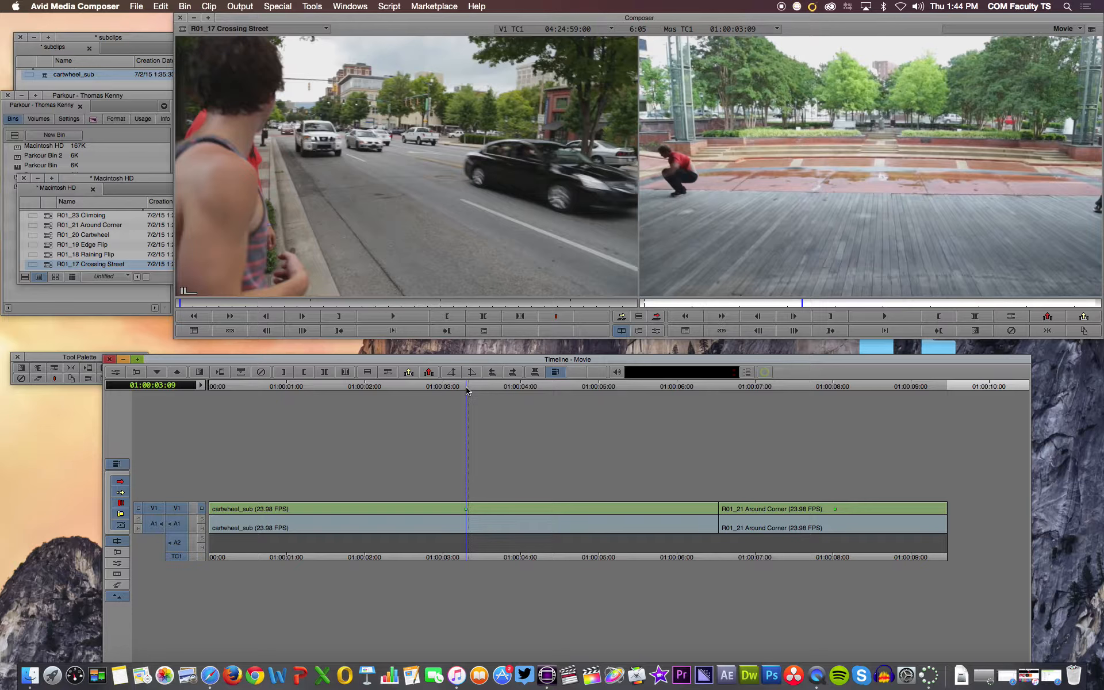
{"action": "left_click_drag", "start_coordinate": [467, 387], "coordinate": [451, 388]}
{"action": "key", "text": "i"}
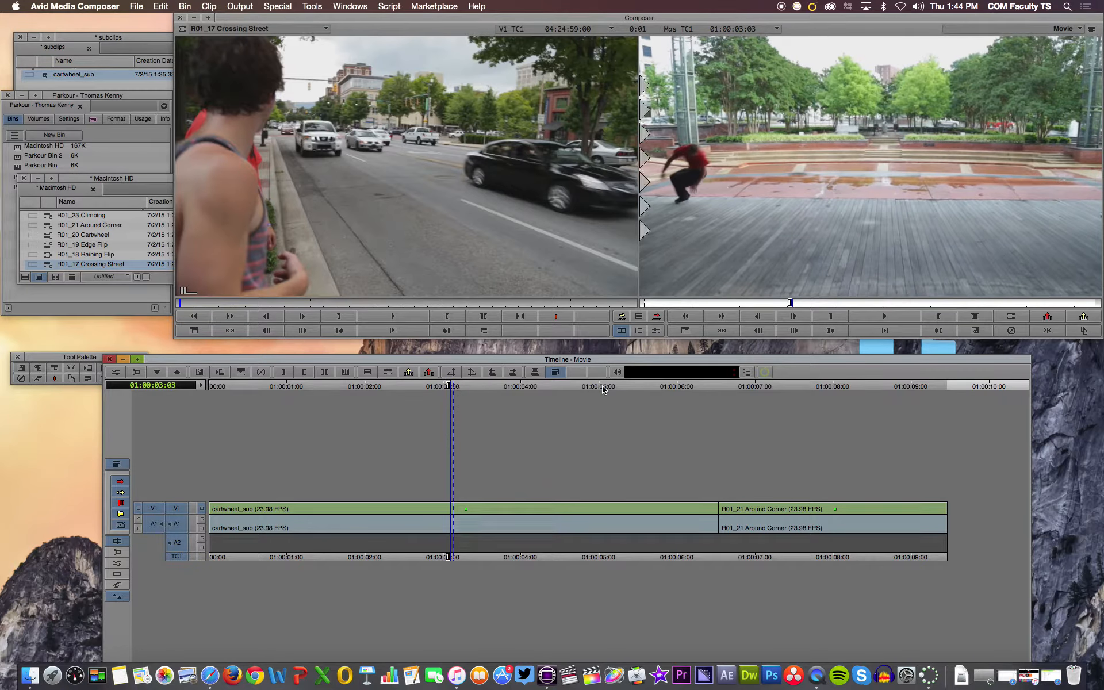
{"action": "left_click", "coordinate": [700, 390]}
{"action": "key", "text": "o"}
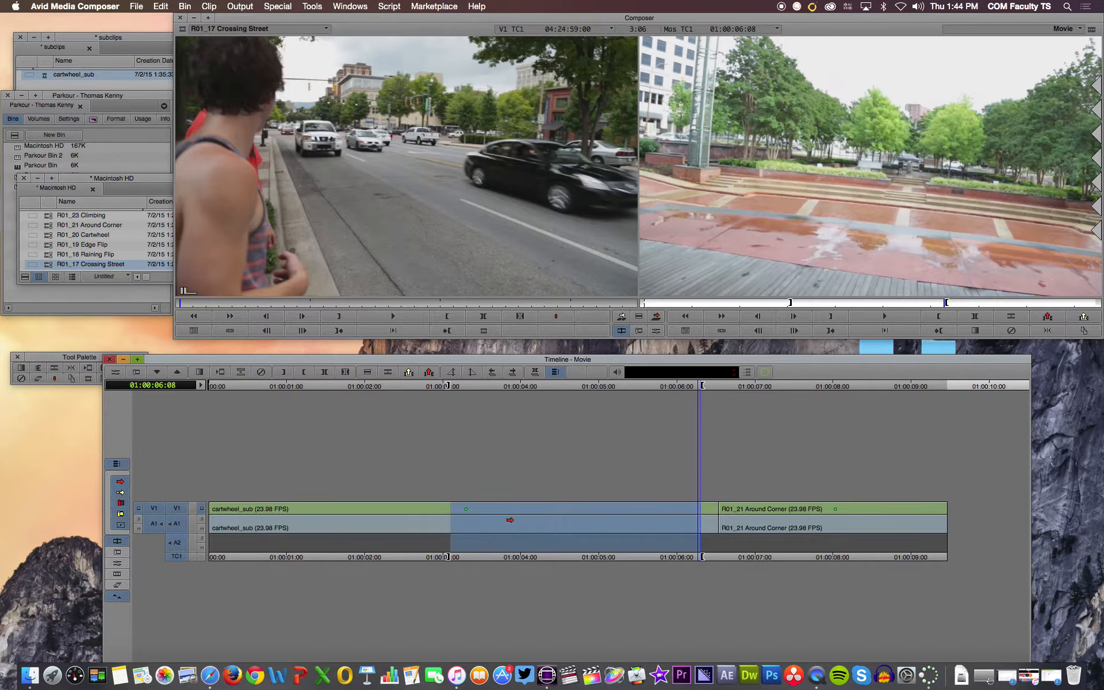
- Load R01_23 Climbing, mark its in point at 04:28:46:23 and overwrite the marked range of the Movie sequence with it
{"action": "double_click", "coordinate": [65, 215]}
{"action": "left_click", "coordinate": [391, 303]}
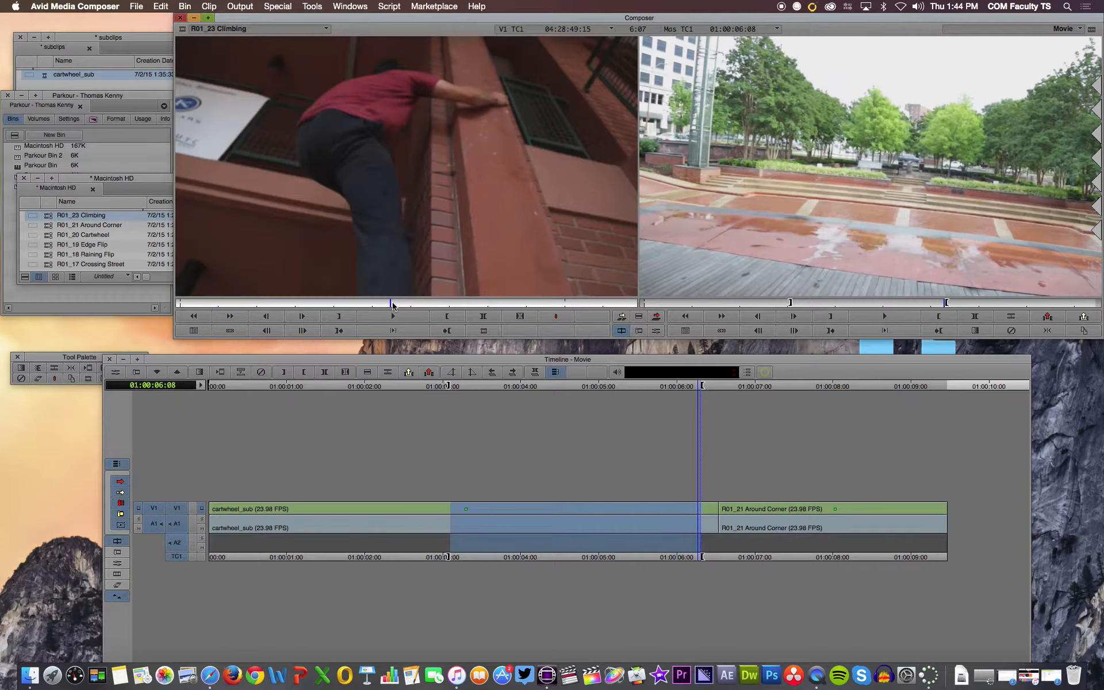
{"action": "left_click_drag", "start_coordinate": [393, 303], "coordinate": [290, 304]}
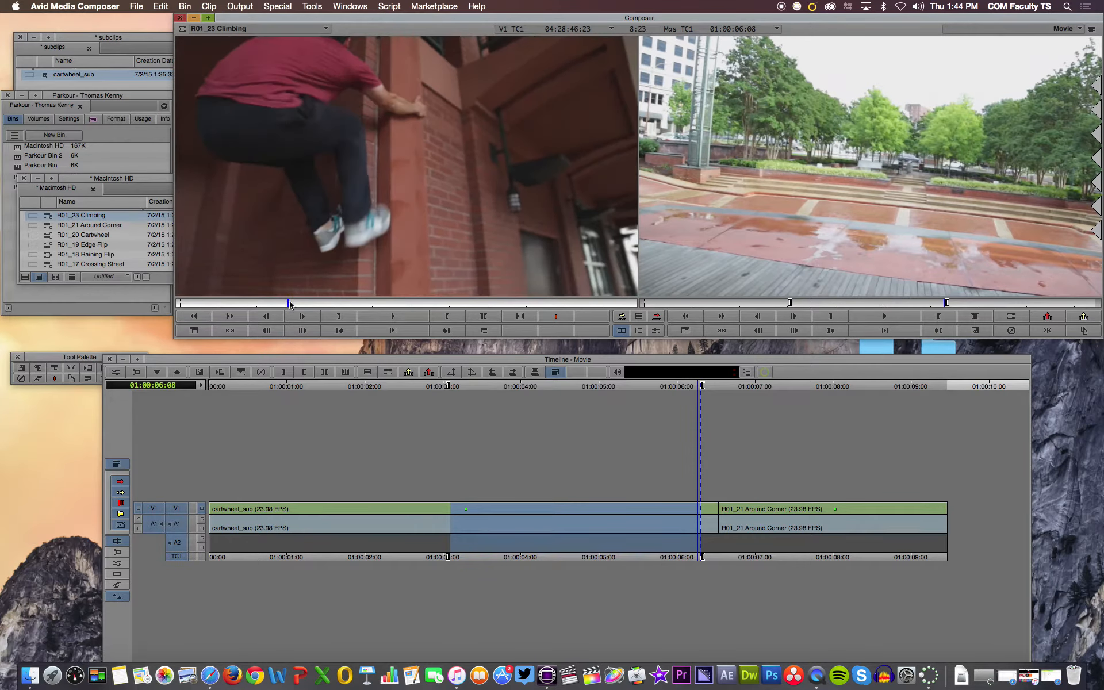
{"action": "key", "text": "i"}
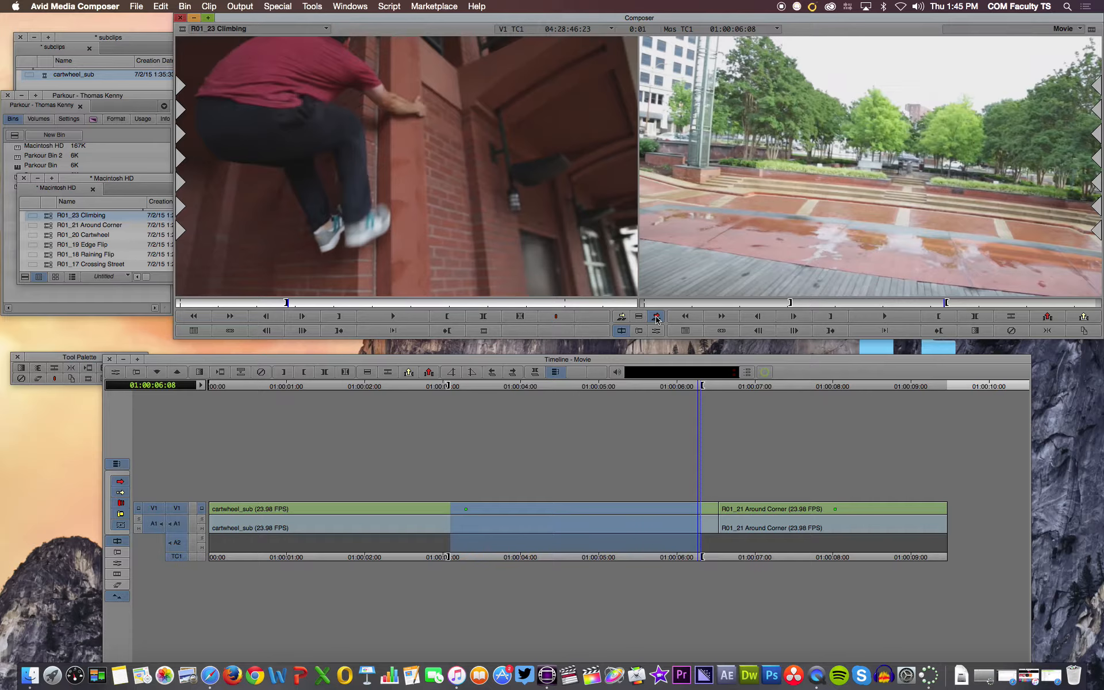
{"action": "left_click", "coordinate": [656, 316]}
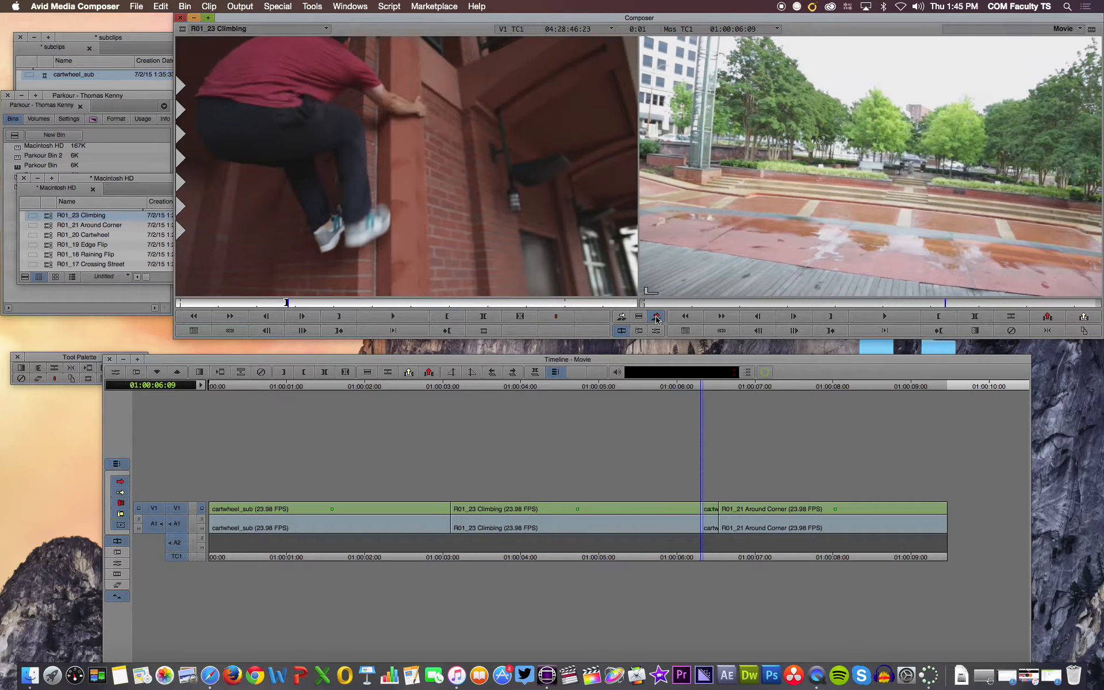
- Mark the leftover cartwheel_sub fragment before R01_21 Around Corner, from 01:00:06:09 to 01:00:06:16, and extract it from the sequence
{"action": "left_click_drag", "start_coordinate": [701, 386], "coordinate": [635, 407]}
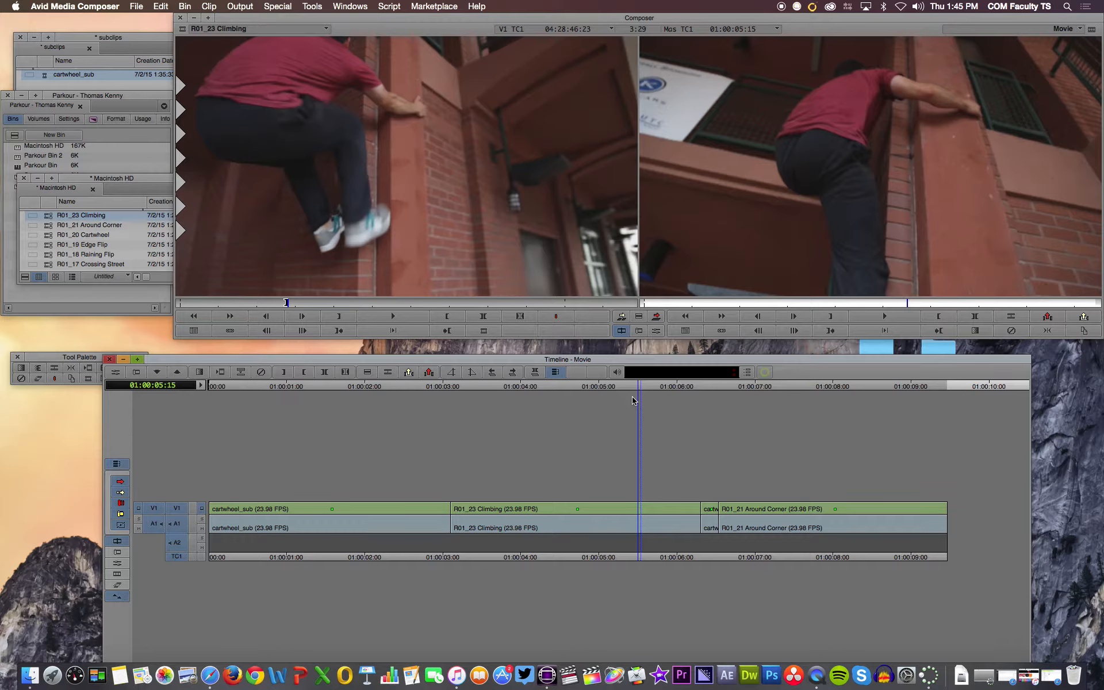
{"action": "left_click_drag", "start_coordinate": [645, 388], "coordinate": [714, 391]}
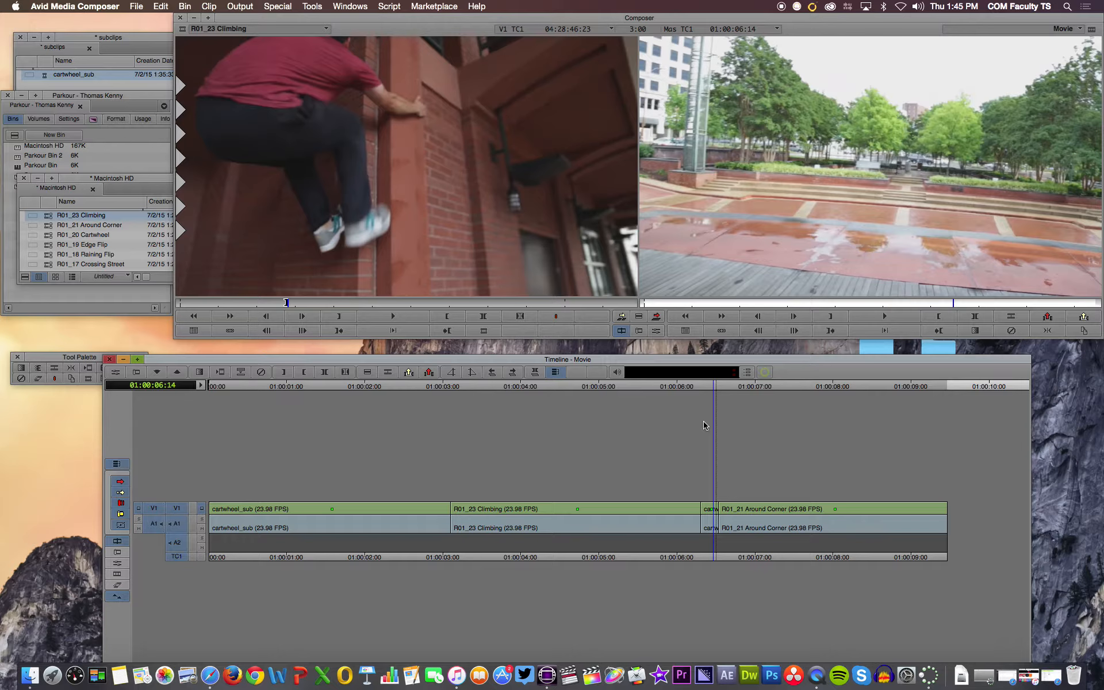
{"action": "left_click", "coordinate": [701, 389]}
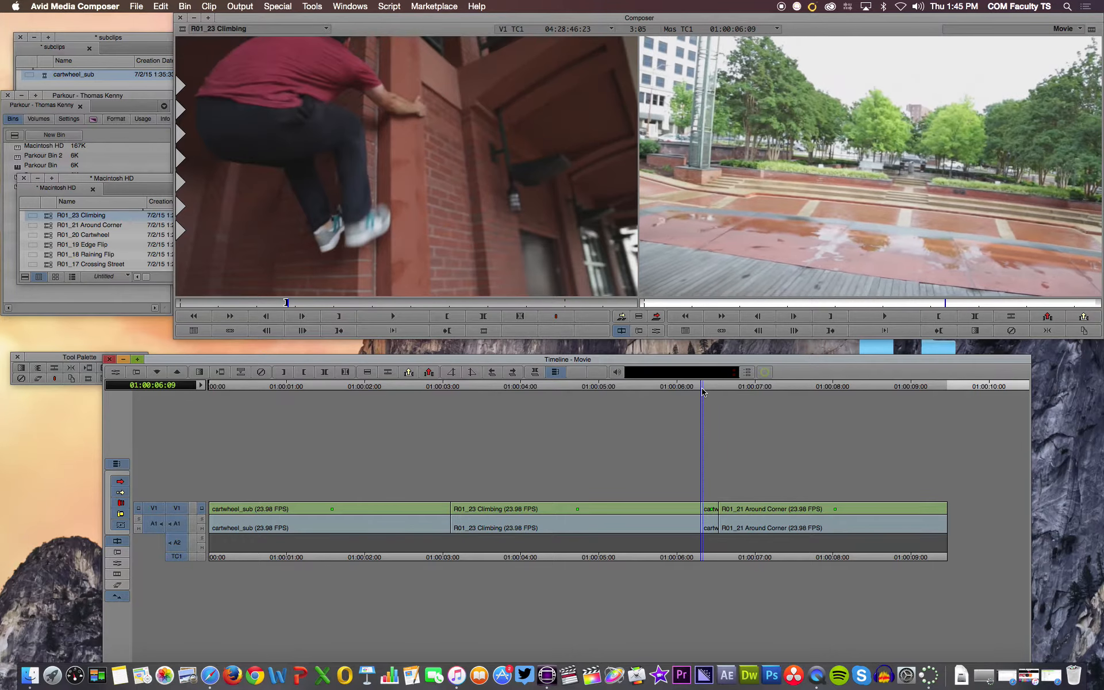
{"action": "key", "text": "o"}
{"action": "left_click", "coordinate": [712, 388]}
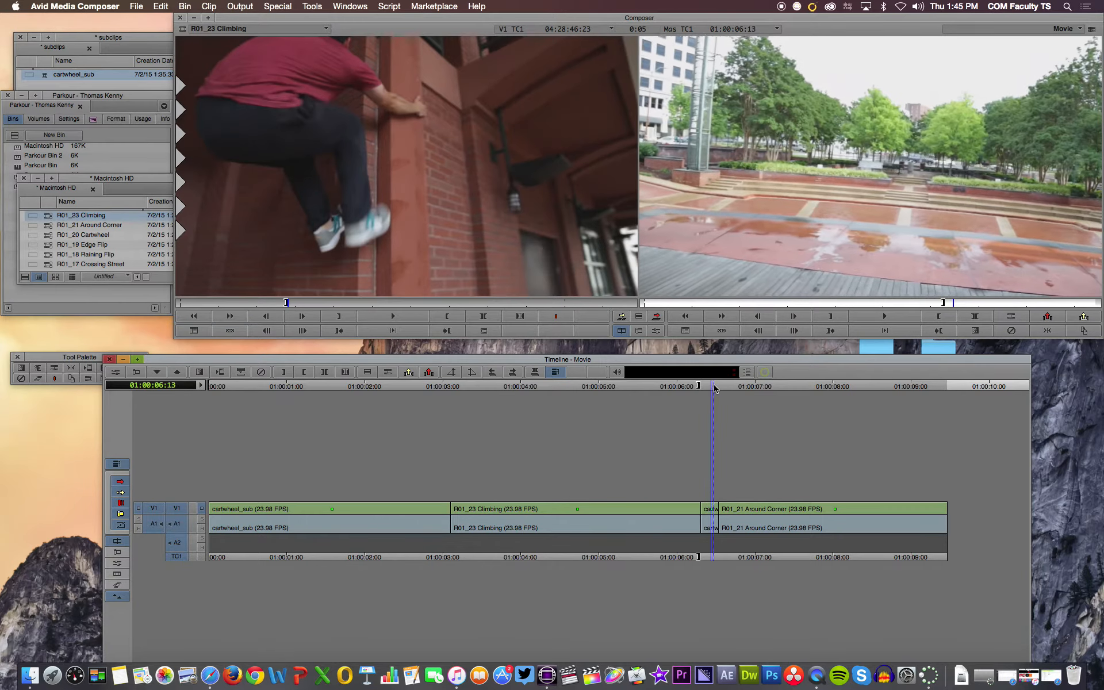
{"action": "left_click", "coordinate": [718, 388]}
{"action": "key", "text": "i"}
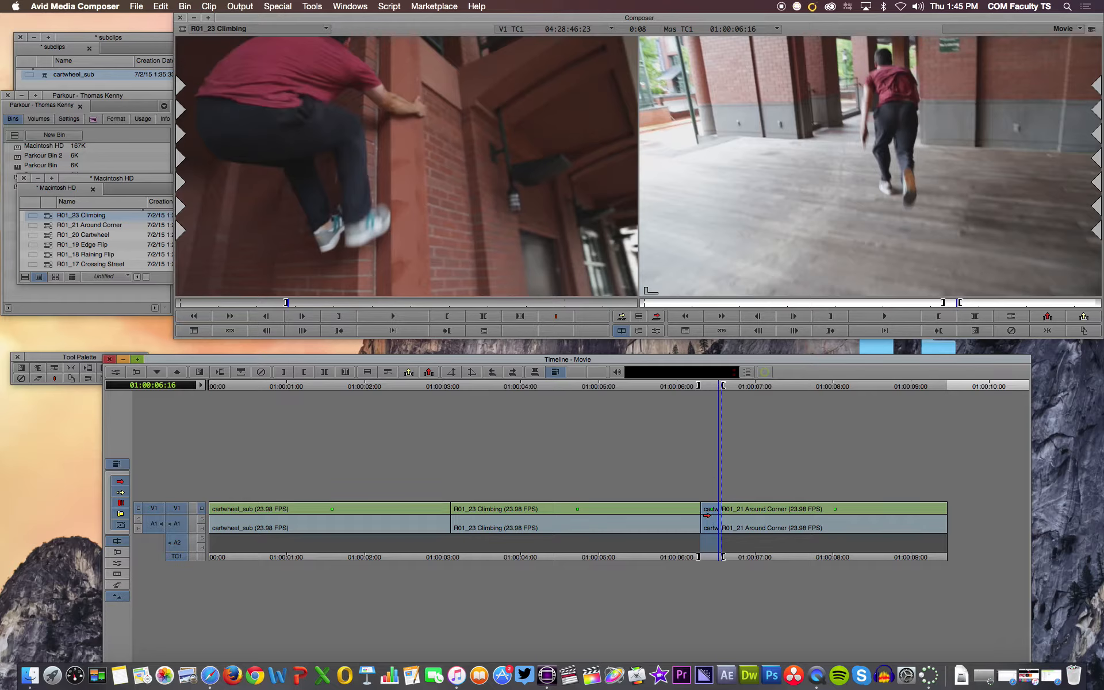
{"action": "left_click", "coordinate": [414, 372]}
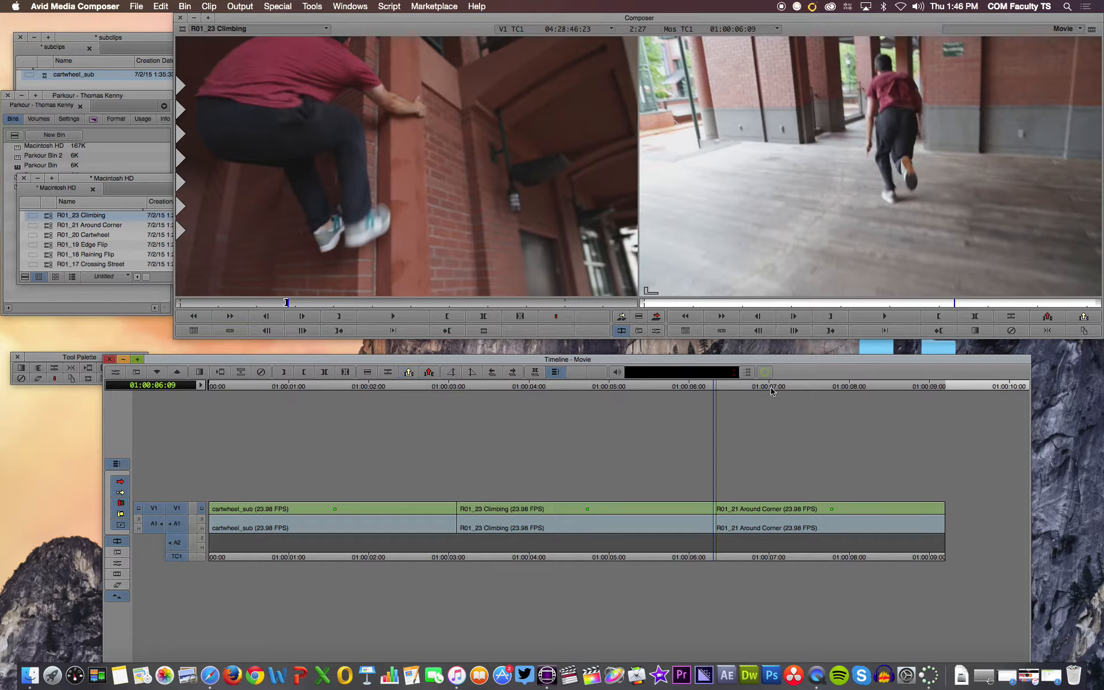
- Check the cut after R01_23 Climbing, undo the extraction and clear the sequence's in and out marks
{"action": "left_click", "coordinate": [699, 389]}
{"action": "mouse_move", "coordinate": [700, 391]}
{"action": "left_mouse_down"}
{"action": "mouse_move", "coordinate": [731, 391]}
{"action": "mouse_move", "coordinate": [716, 391]}
{"action": "left_mouse_up"}
{"action": "key", "text": "super+v"}
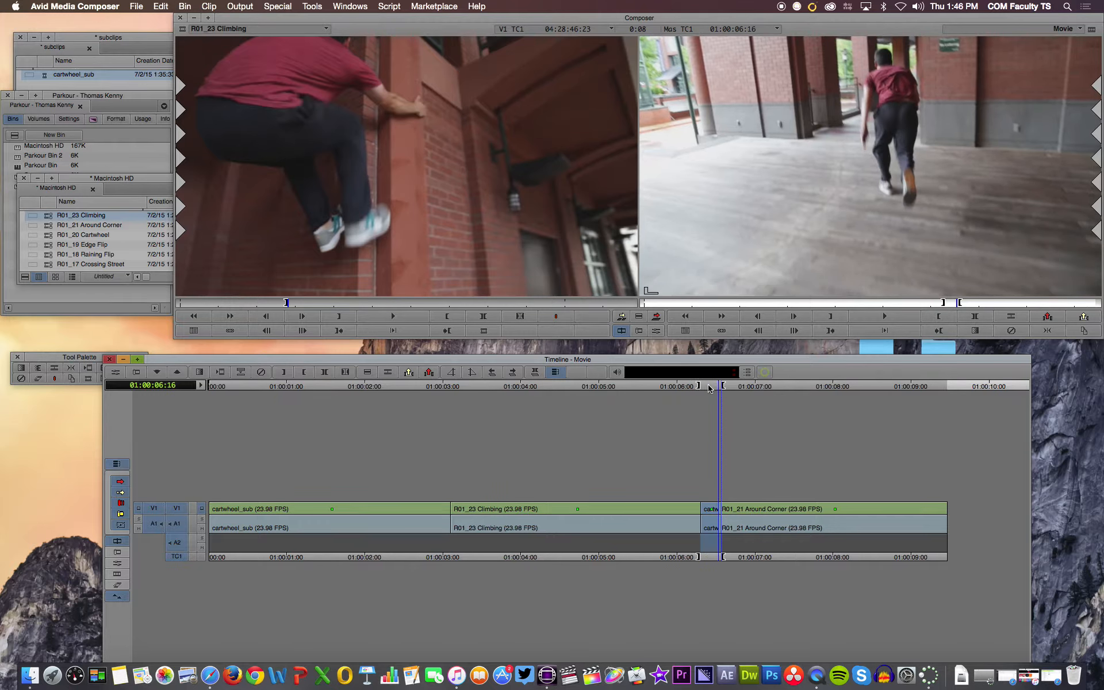
{"action": "key", "text": "g"}
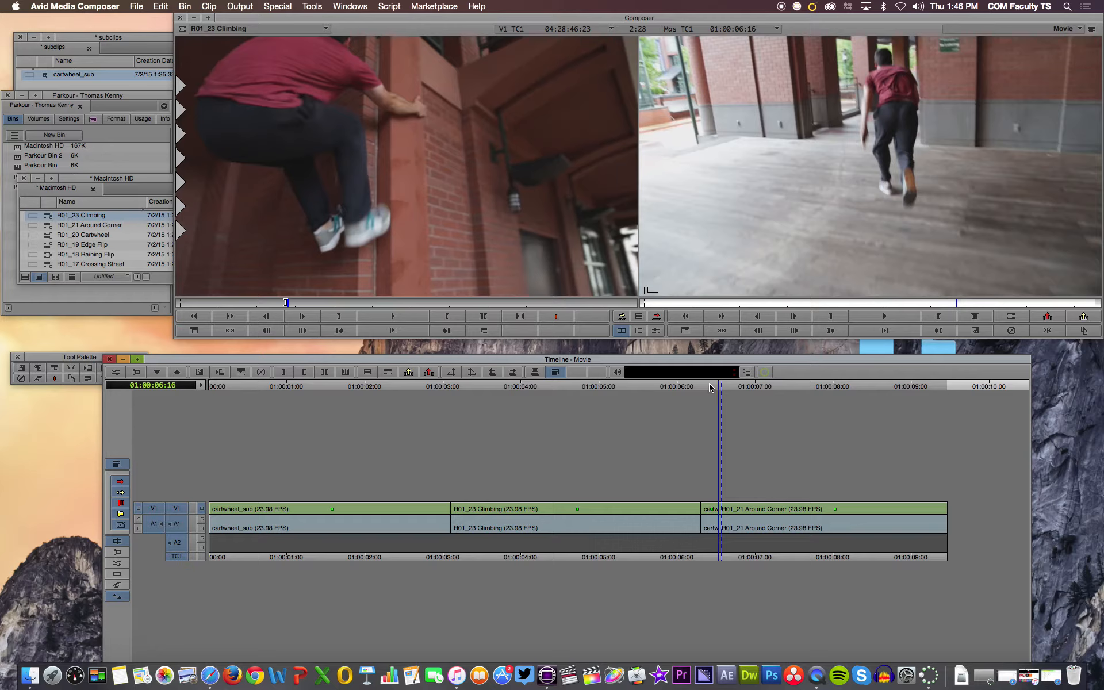
- Mark the leftover cartwheel_sub fragment again up to 01:00:06:16, lift it out of the sequence and check the gap
{"action": "mouse_move", "coordinate": [713, 390]}
{"action": "left_mouse_down"}
{"action": "mouse_move", "coordinate": [700, 393]}
{"action": "mouse_move", "coordinate": [719, 389]}
{"action": "left_mouse_up"}
{"action": "key", "text": "o"}
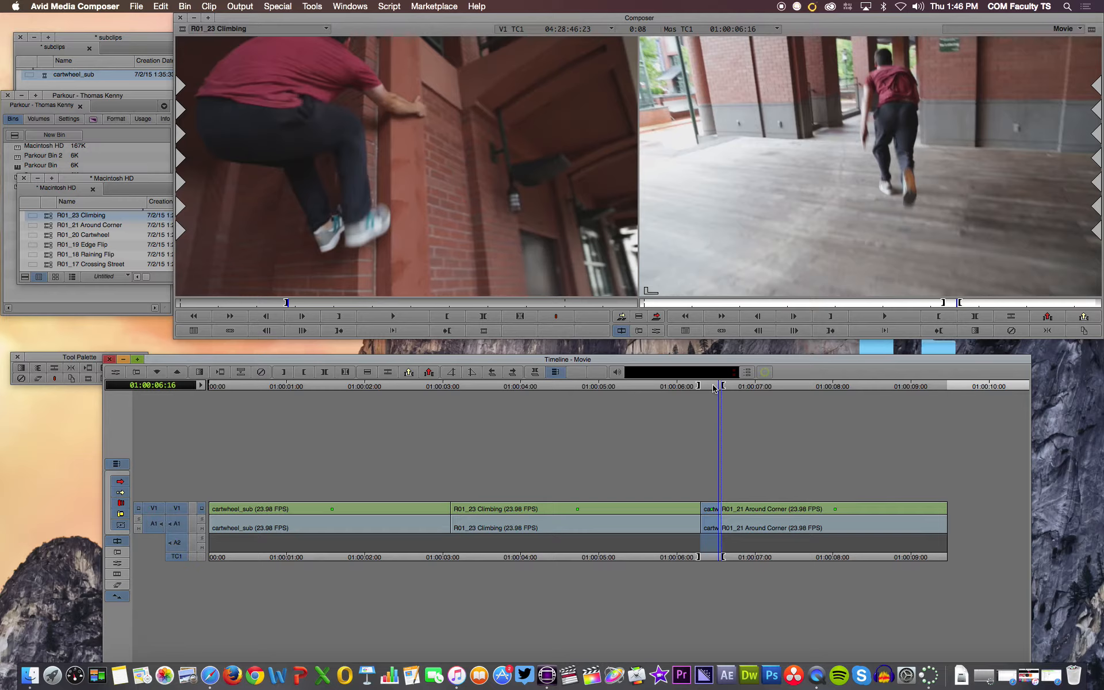
{"action": "left_click", "coordinate": [432, 377]}
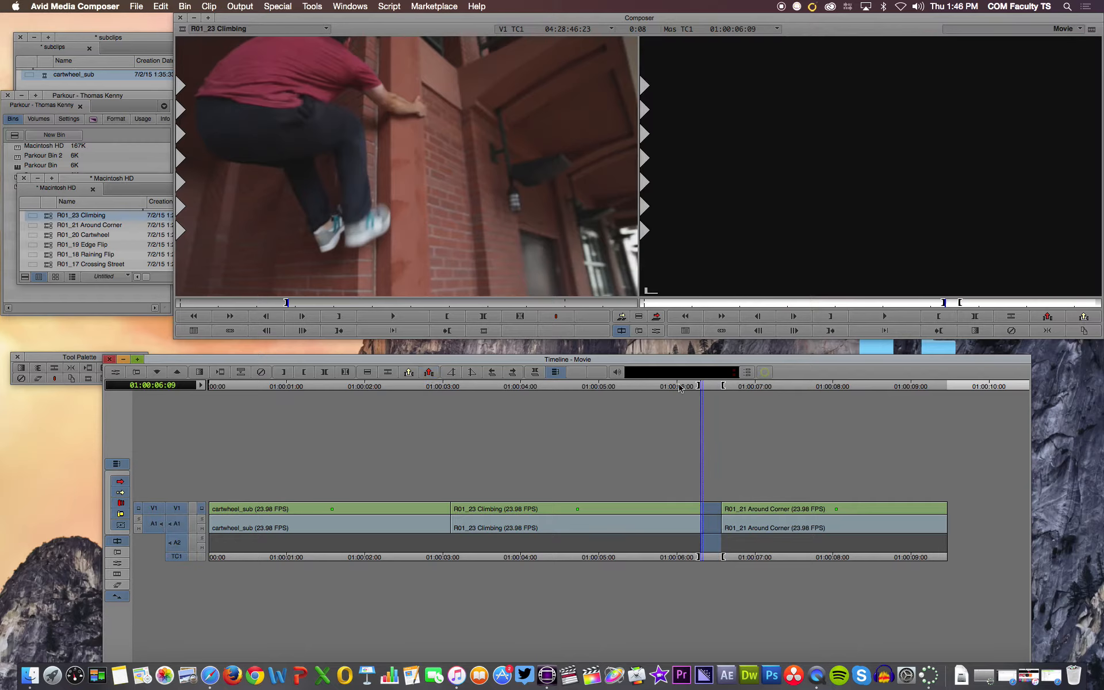
{"action": "left_click", "coordinate": [714, 388]}
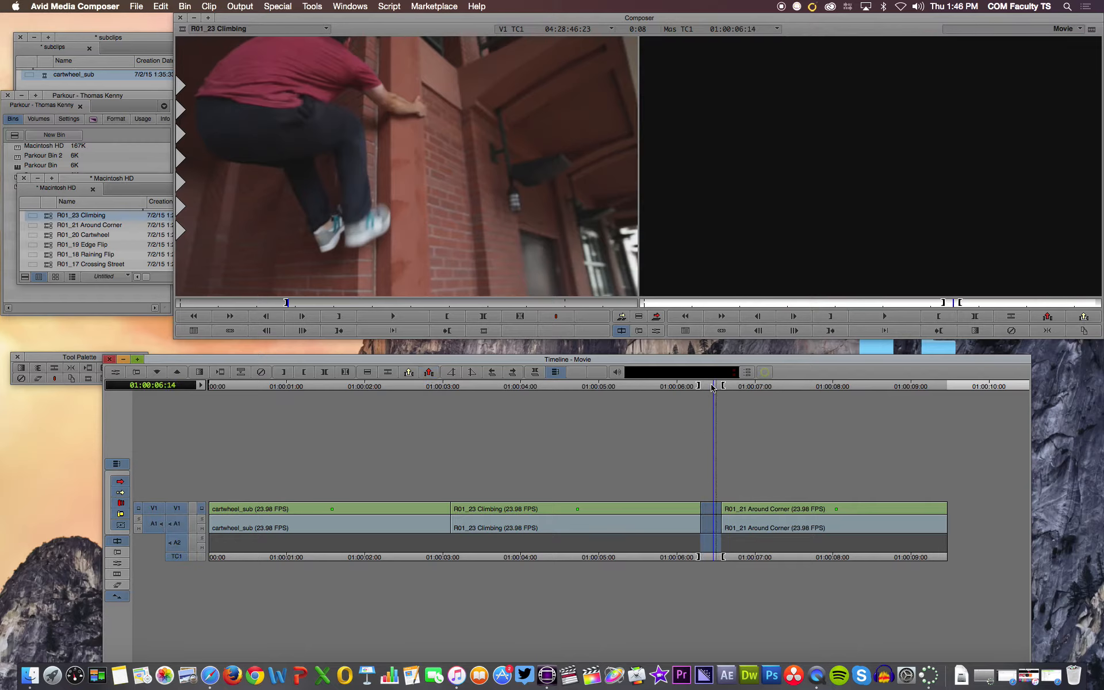
{"action": "mouse_move", "coordinate": [713, 388]}
{"action": "left_mouse_down"}
{"action": "mouse_move", "coordinate": [690, 389]}
{"action": "mouse_move", "coordinate": [736, 388]}
{"action": "mouse_move", "coordinate": [713, 390]}
{"action": "left_mouse_up"}
- Move the Timeline window to expose its zoom control, then zoom the sequence in and back out
{"action": "left_click_drag", "start_coordinate": [681, 360], "coordinate": [674, 300]}
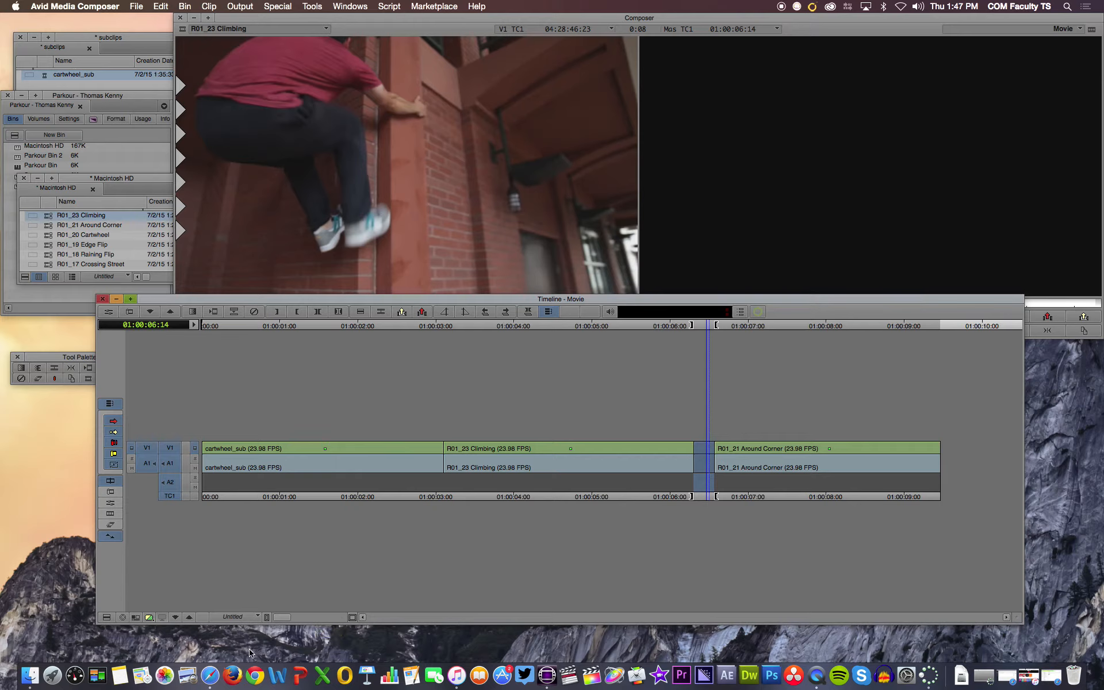
{"action": "mouse_move", "coordinate": [280, 618]}
{"action": "left_mouse_down"}
{"action": "mouse_move", "coordinate": [308, 618]}
{"action": "mouse_move", "coordinate": [278, 619]}
{"action": "left_mouse_up"}
{"action": "left_click", "coordinate": [297, 619]}
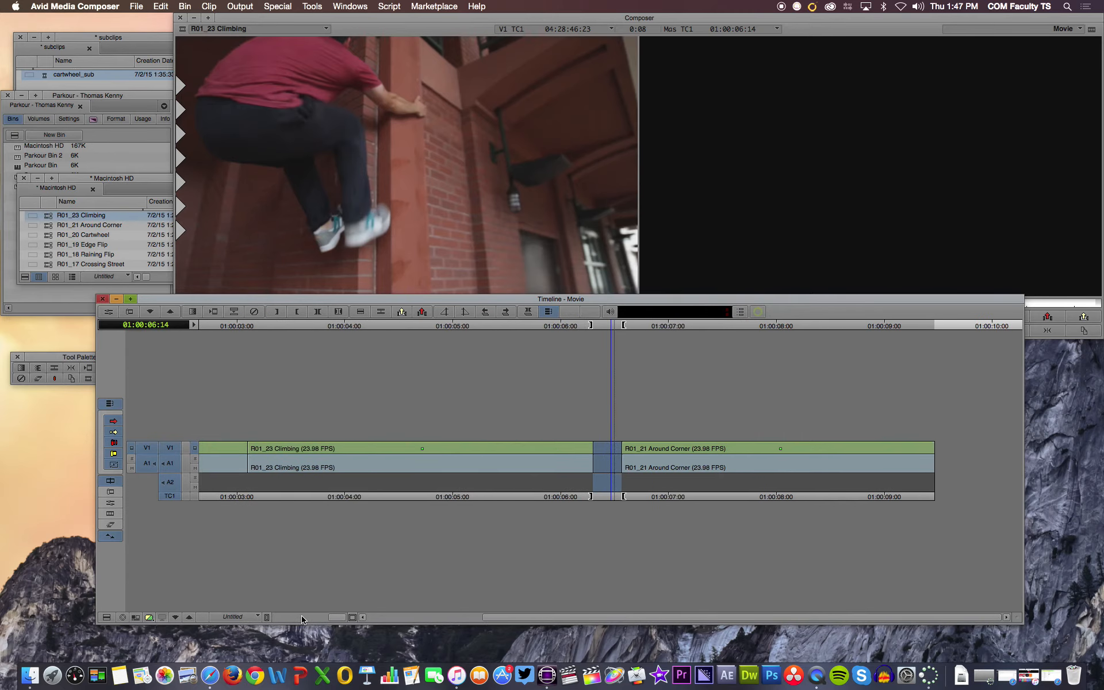
{"action": "left_click_drag", "start_coordinate": [302, 619], "coordinate": [271, 618]}
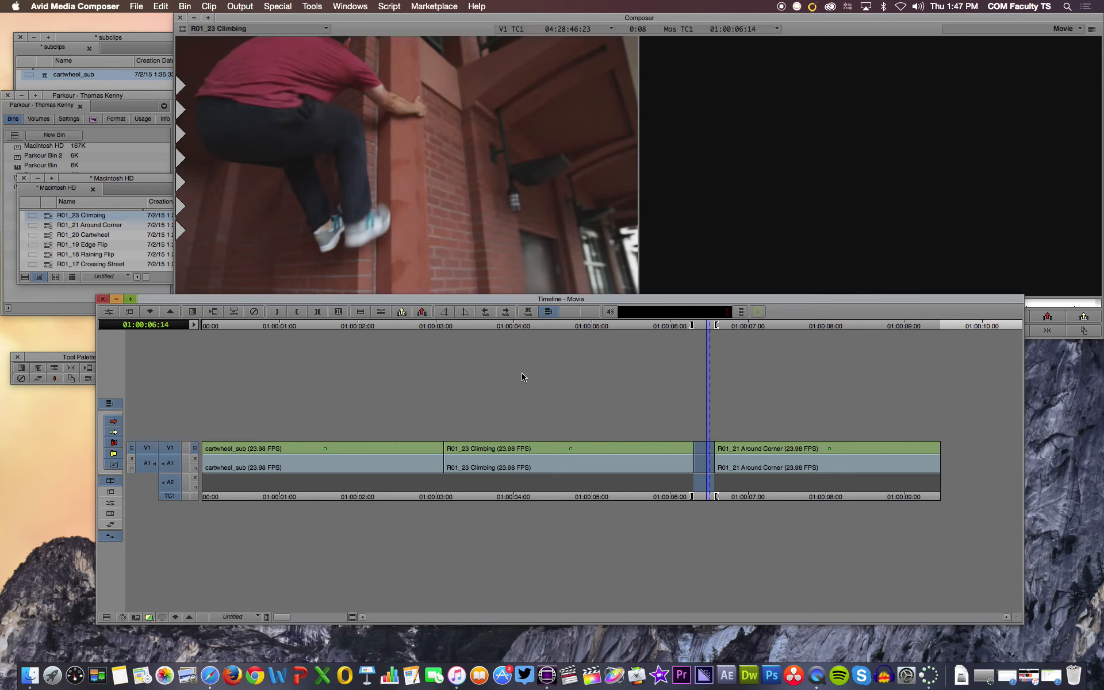
- Switch to QuickTime Player, close the screen recording and name its file Avid_Inserting Clips for saving to the Desktop
{"action": "left_click", "coordinate": [816, 675]}
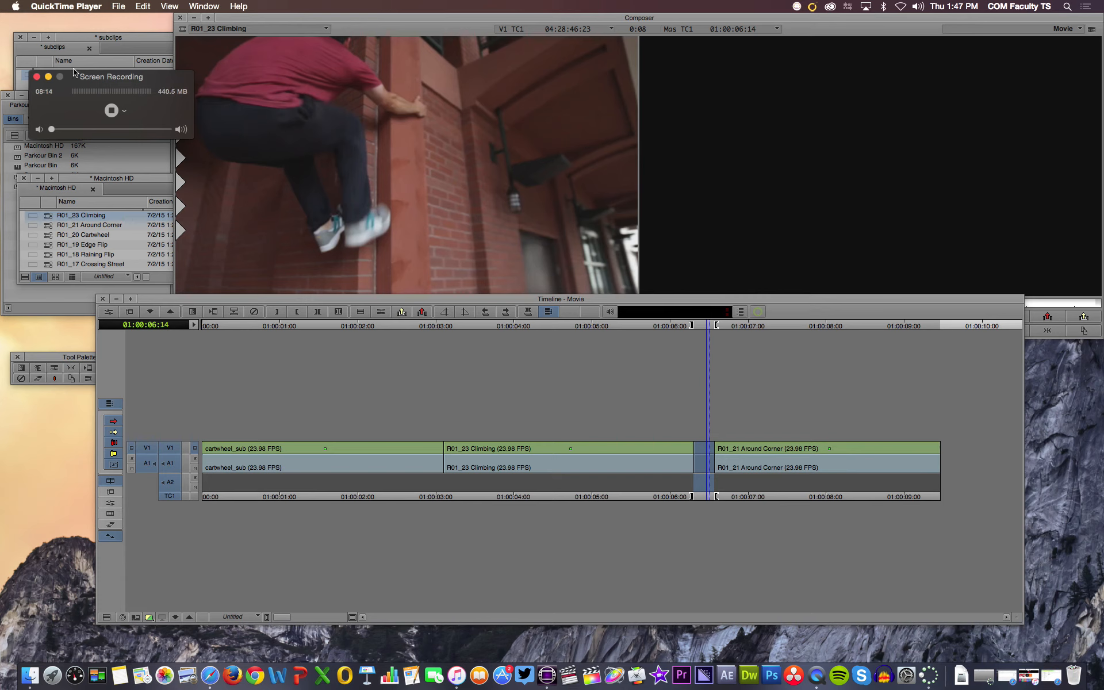
{"action": "left_click", "coordinate": [37, 77]}
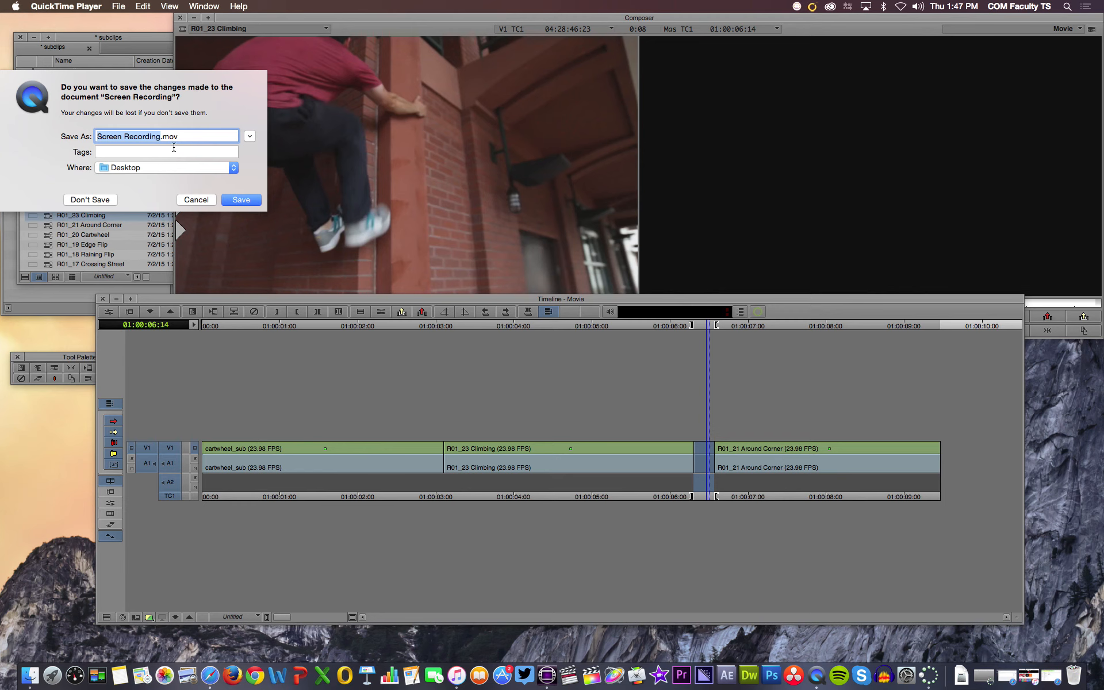
{"action": "type", "text": "Avid"}
{"action": "type", "text": "_Insert"}
{"action": "type", "text": "ing "}
{"action": "type", "text": "Clips"}
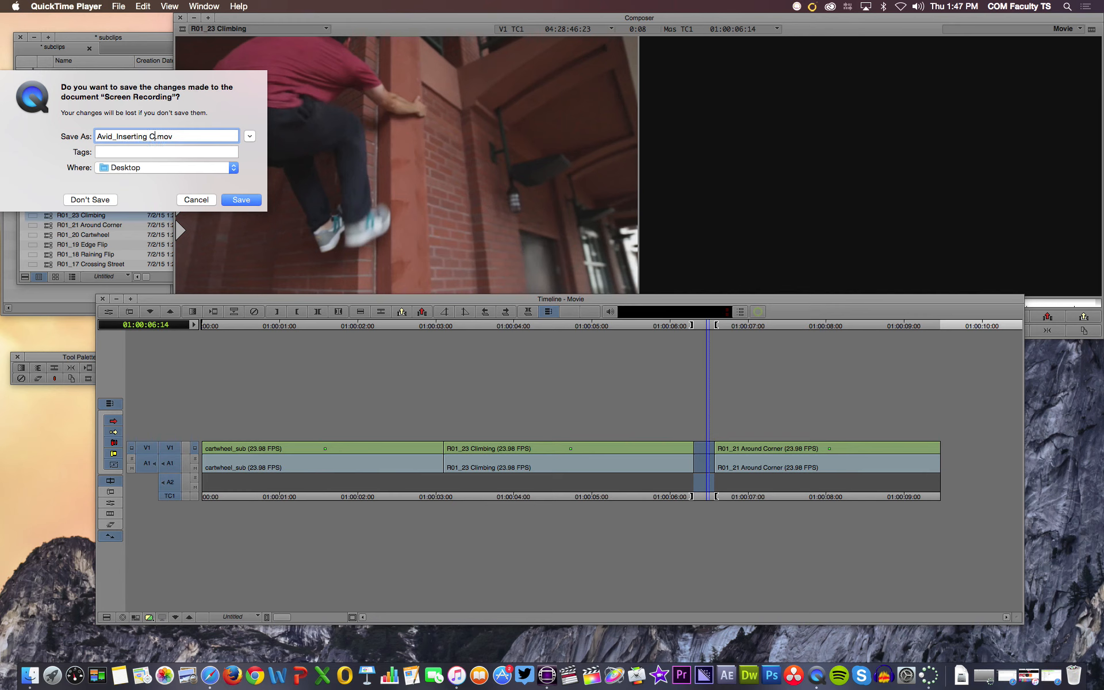